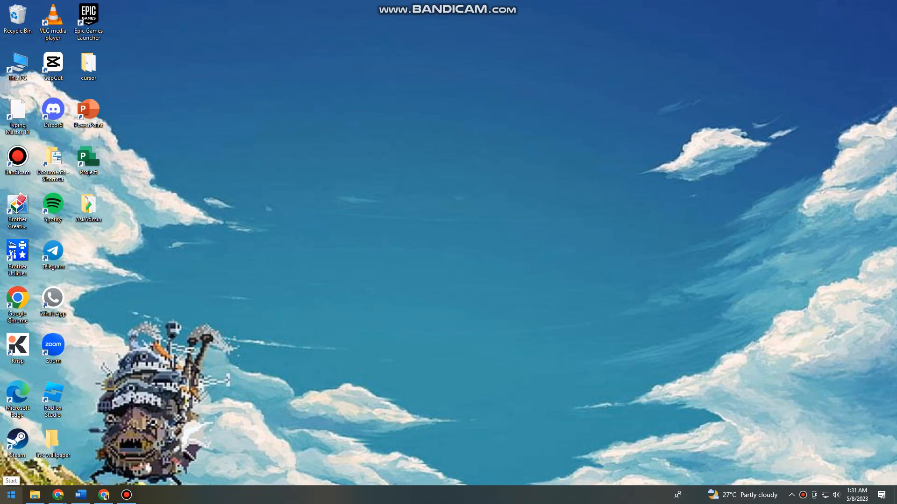
Search Start for %appdata% and open the Roaming folder in File Explorer
click(11, 495)
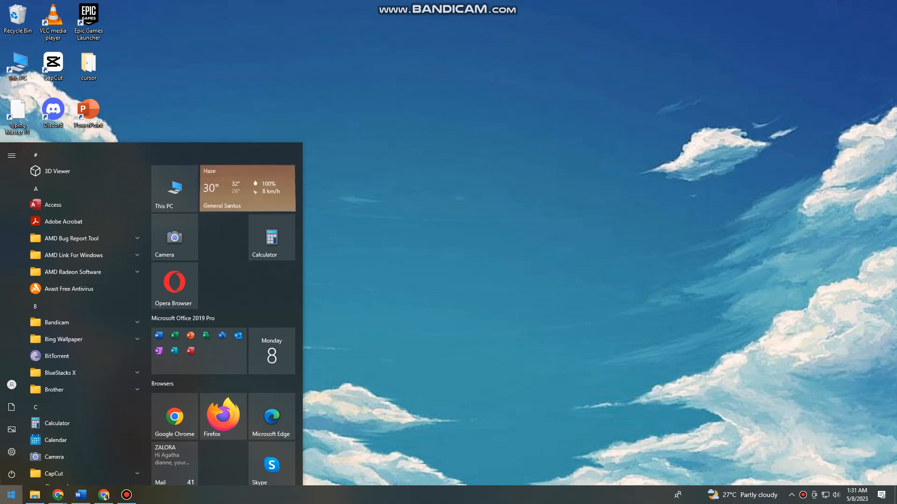
text(%)
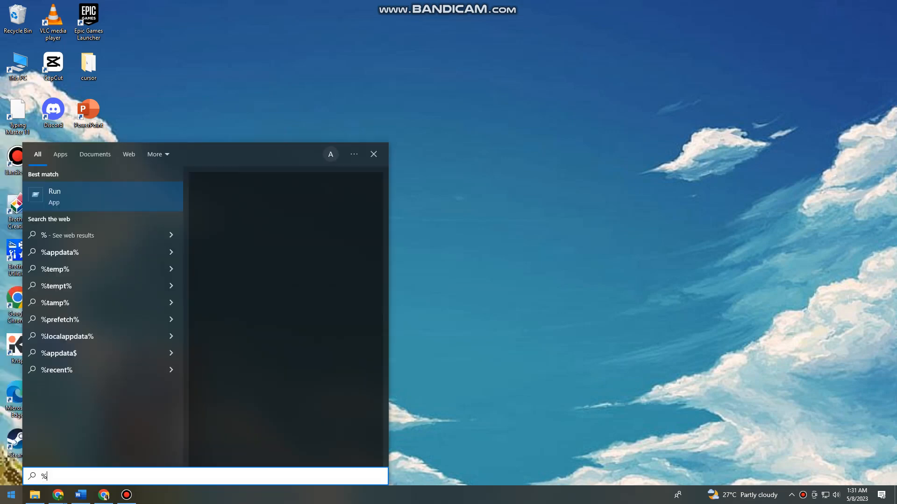
text(a)
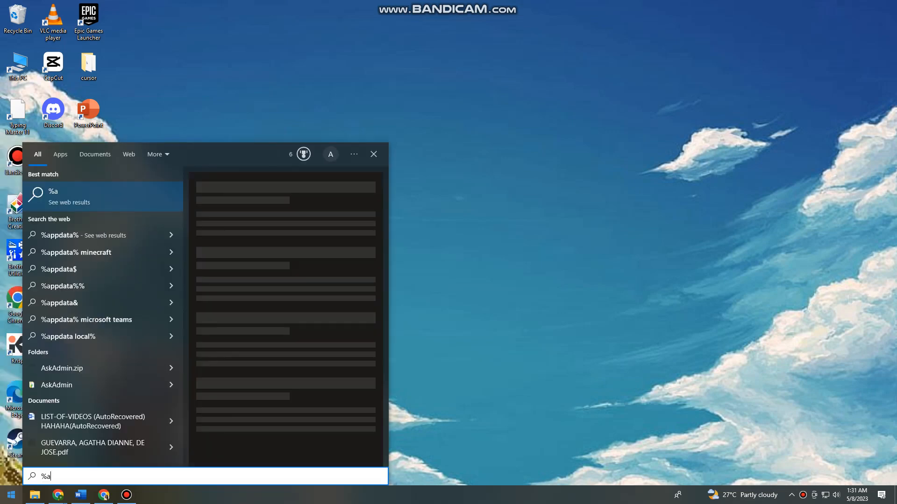
text(ppdata)
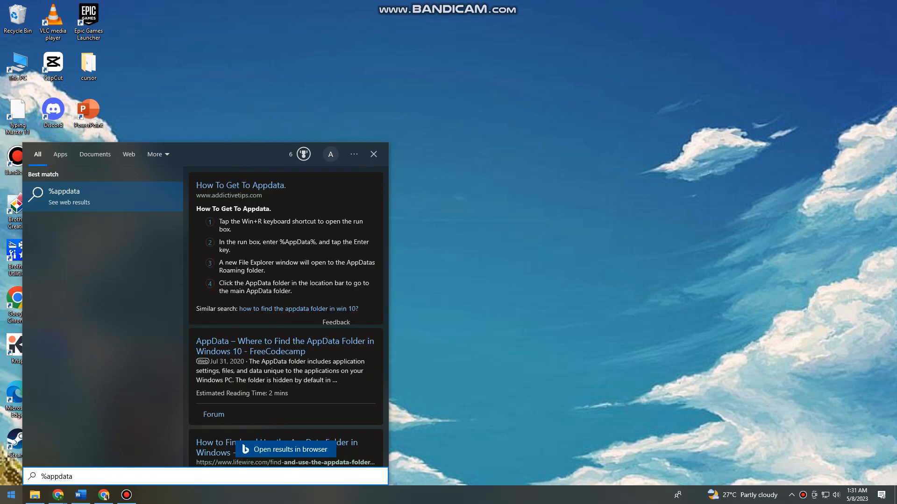
text(%)
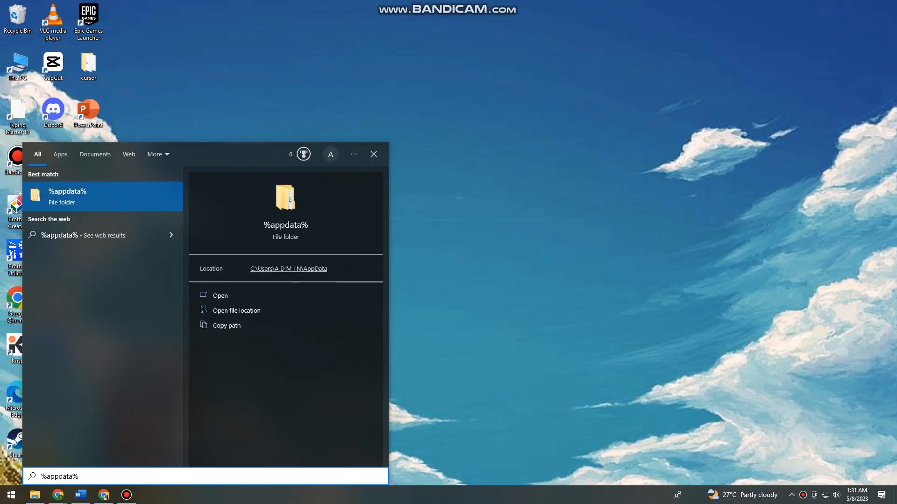
key(Return)
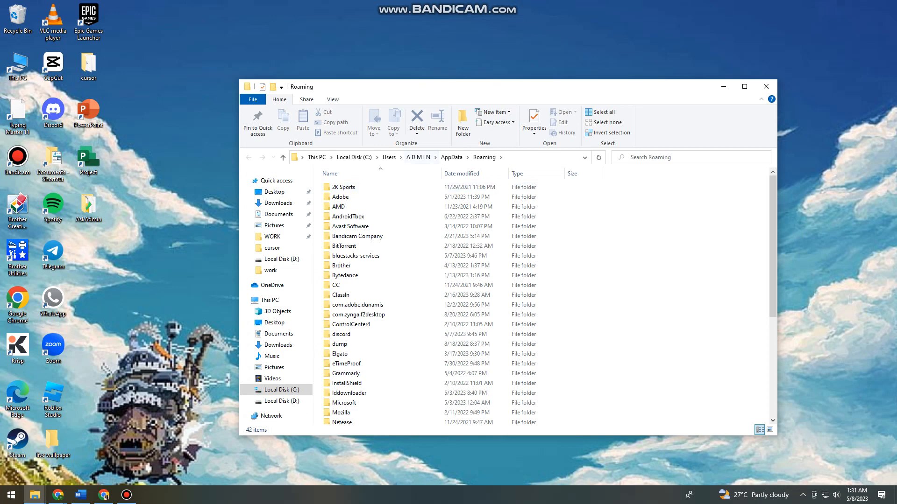
Go up to AppData, open Local and delete the Roblox folder to the Recycle Bin
click(451, 157)
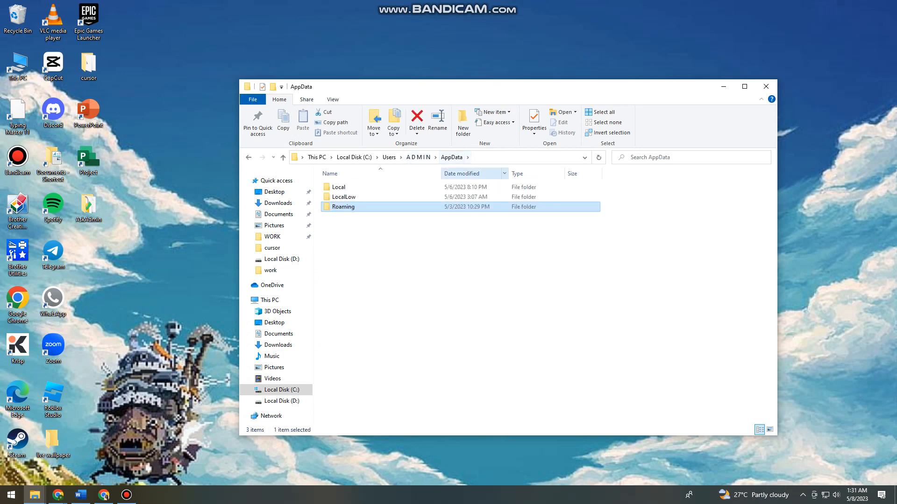
double_click(338, 187)
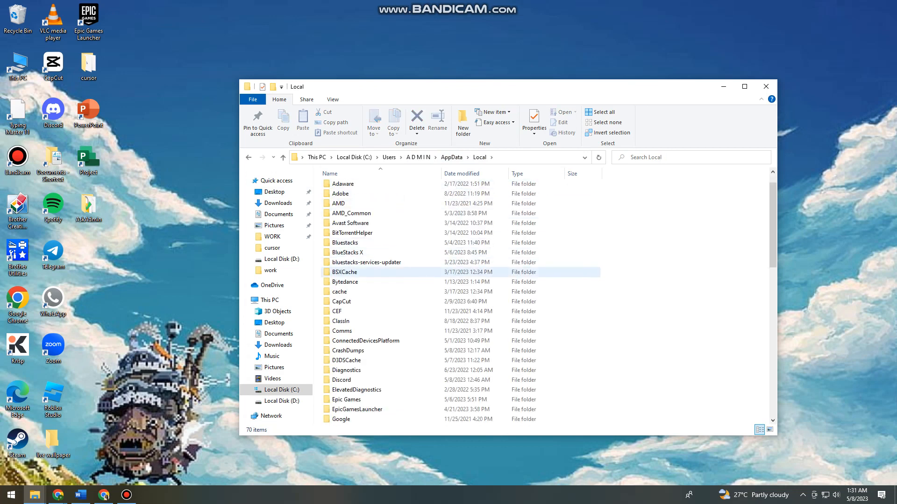
scroll(449, 273, down, 2)
scroll(448, 272, down, 4)
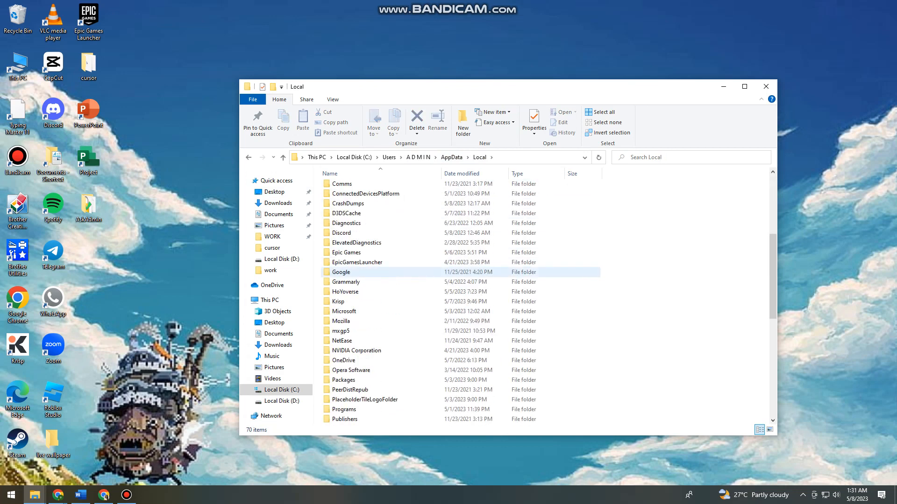
scroll(449, 271, down, 1)
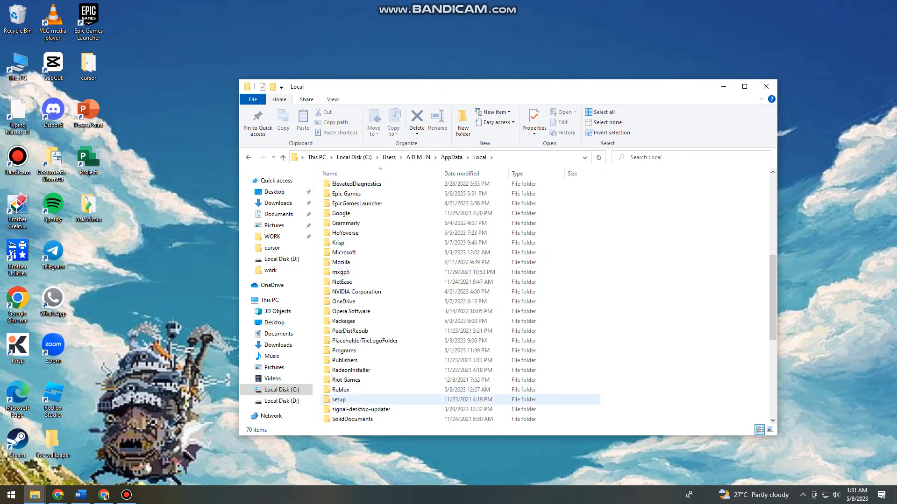
click(449, 389)
right_click(365, 389)
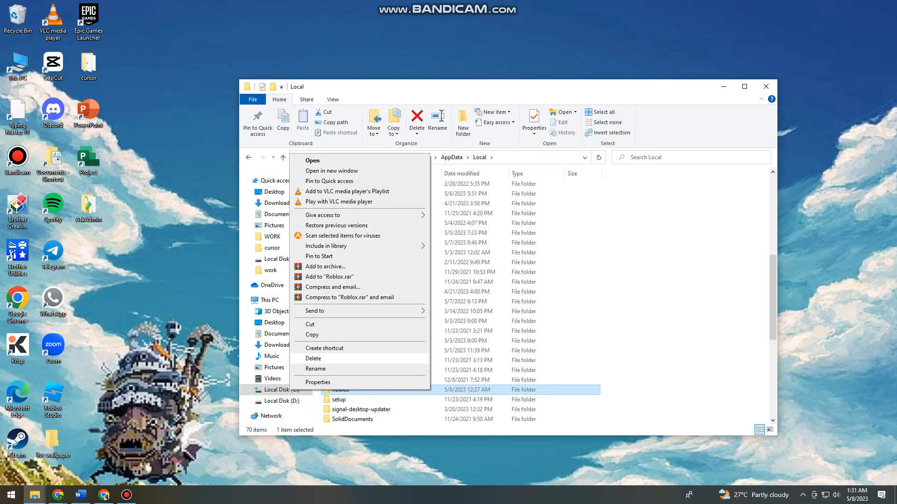
click(313, 358)
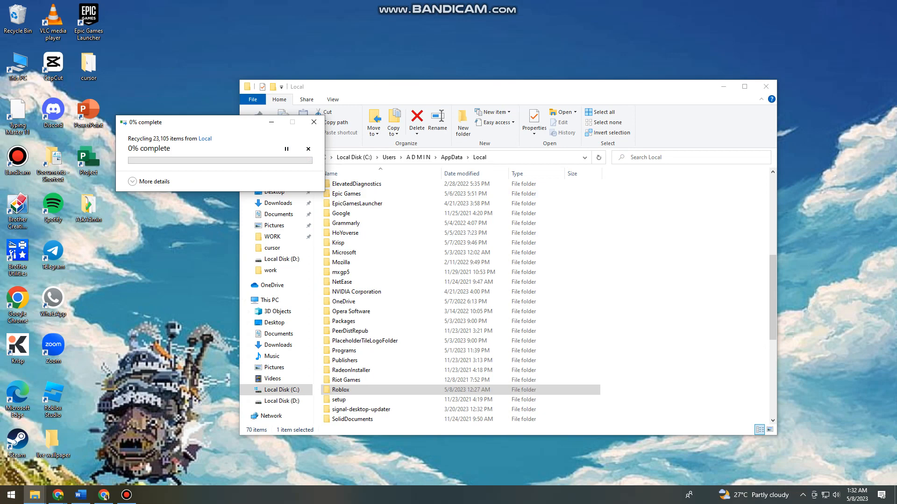
Let the Roblox folder finish recycling, then close File Explorer to the desktop
drag(196, 122, 457, 234)
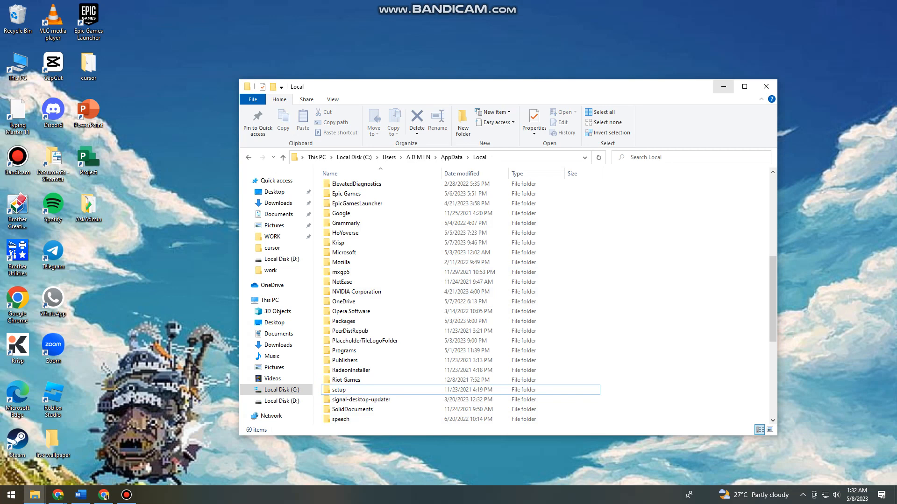
click(766, 86)
Refresh the desktop, launch Command Prompt and run ipconfig /flushdns successfully
right_click(287, 184)
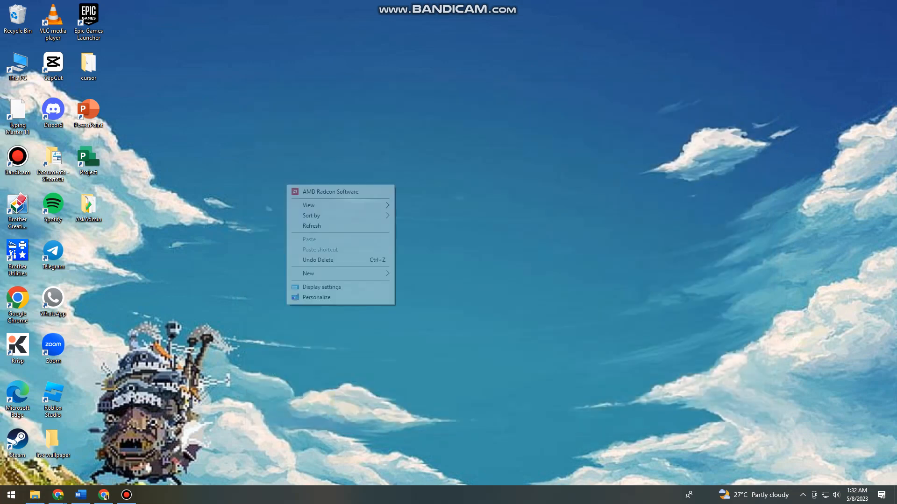
click(315, 226)
click(11, 494)
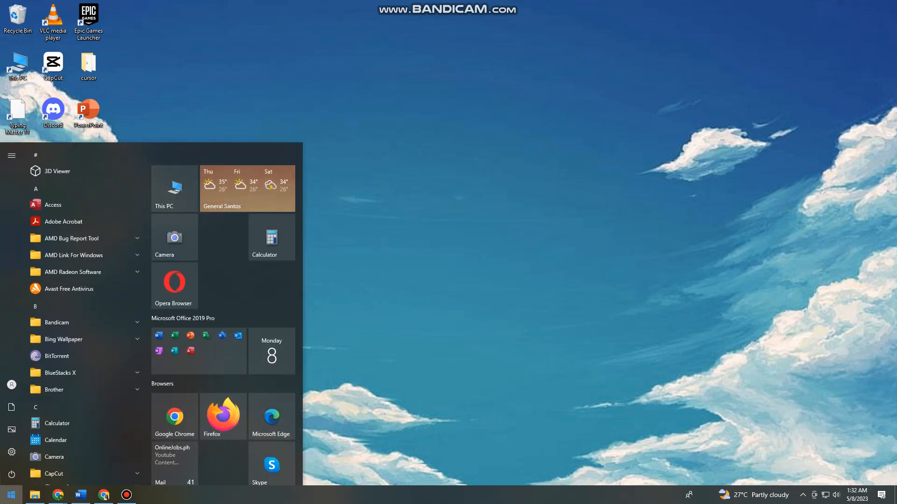
text(cmd)
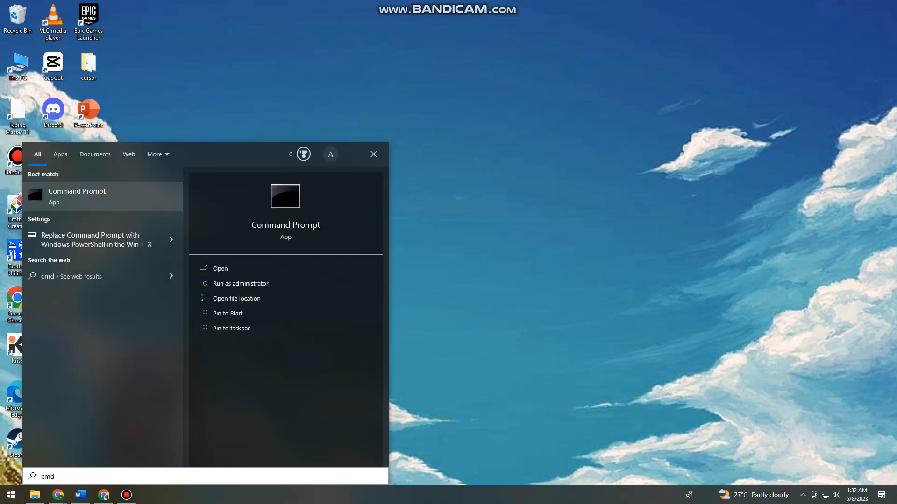
key(Return)
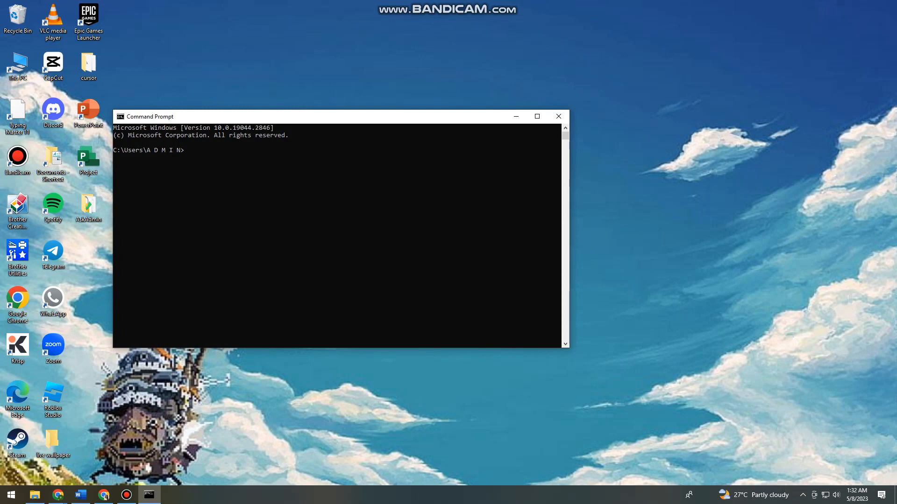
text(ip)
text(config /)
text(flus)
text(hdns)
key(Return)
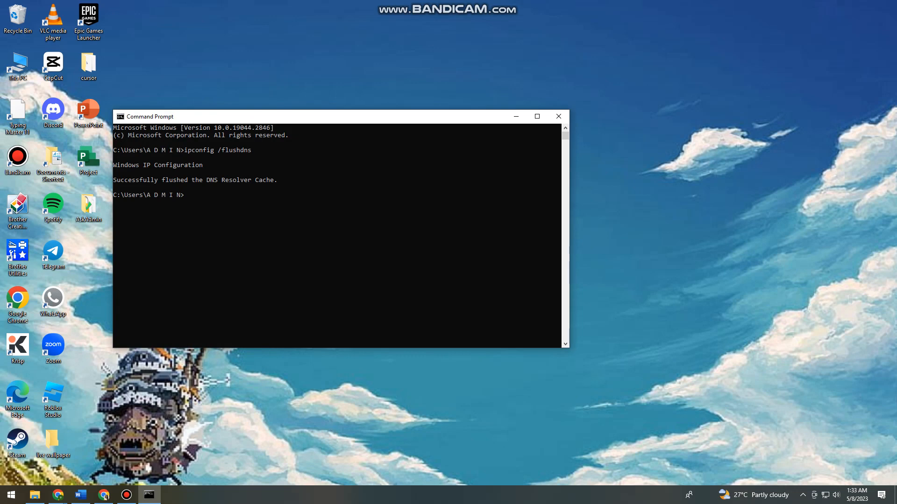
text(netsh)
text( winsoch)
Run netsh winsock reset (refused without admin rights), then exit Command Prompt
key(BackSpace)
text(k)
text( reset)
key(Return)
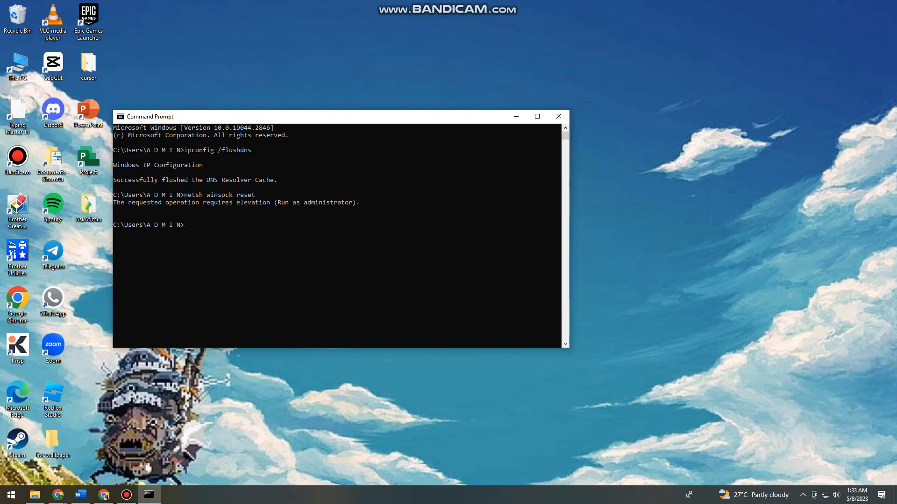
text(si)
key(BackSpace)
key(BackSpace)
key(BackSpace)
text(xit)
key(Return)
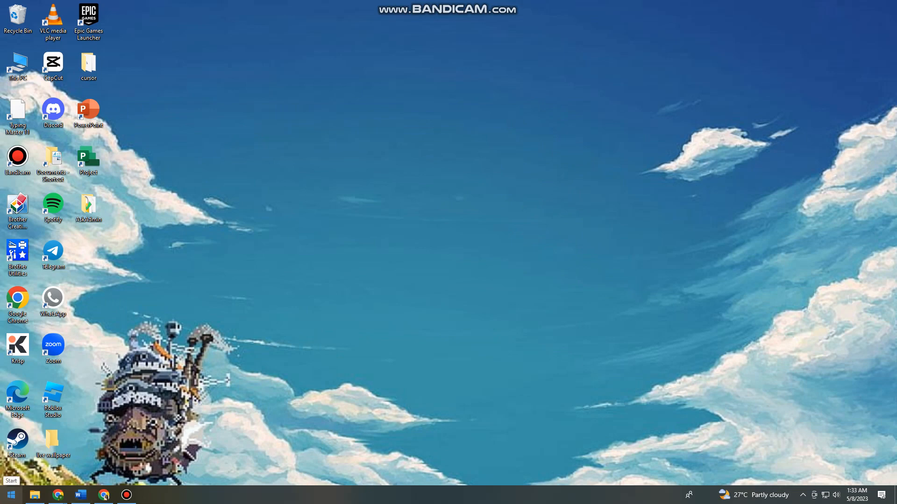
Search Start for network connections, open the list and view the Ethernet connection's status
click(11, 495)
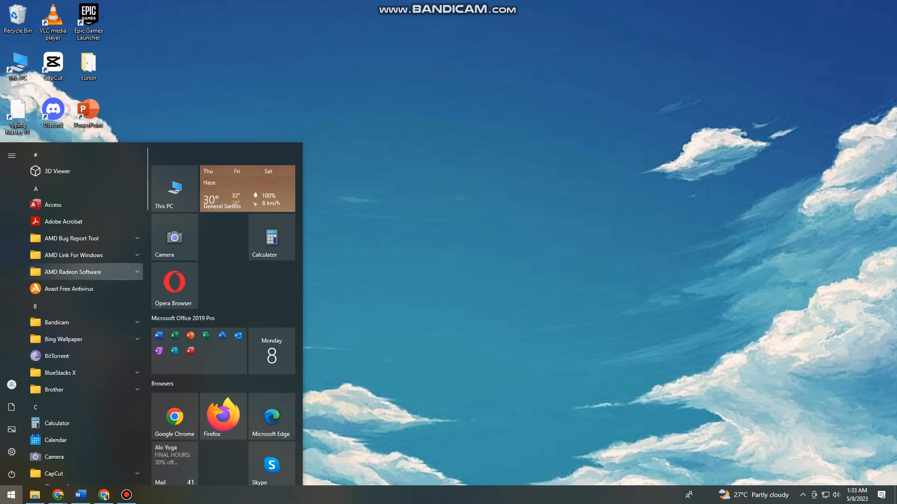
text(network)
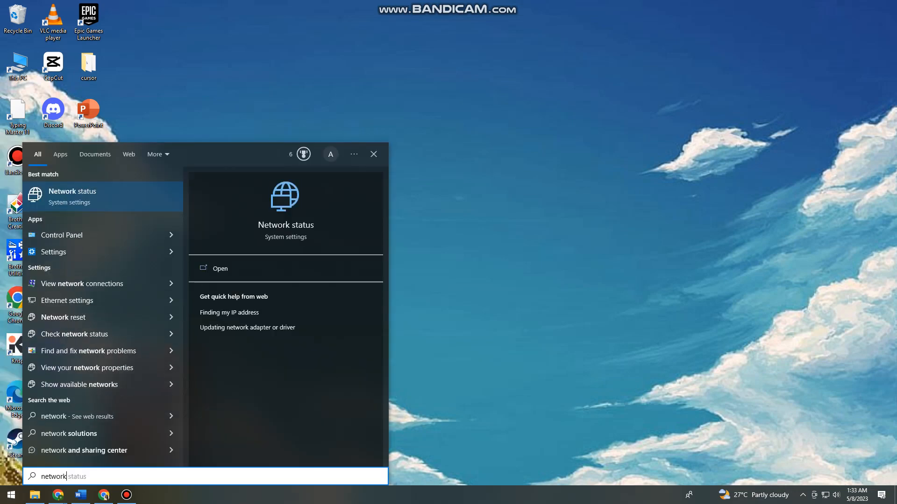
text( connection)
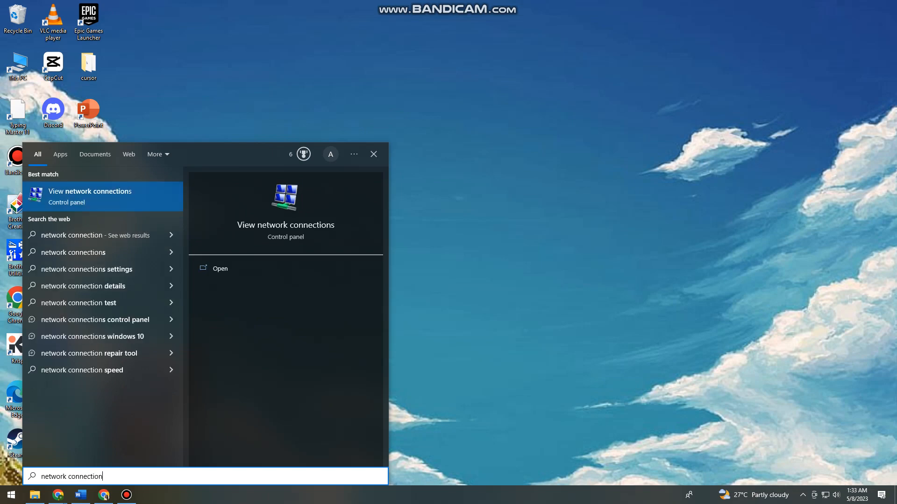
key(Return)
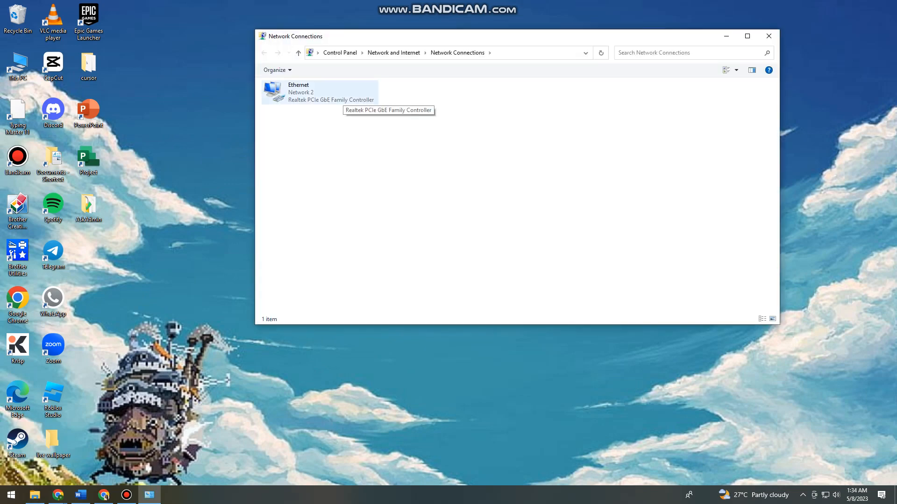
right_click(241, 98)
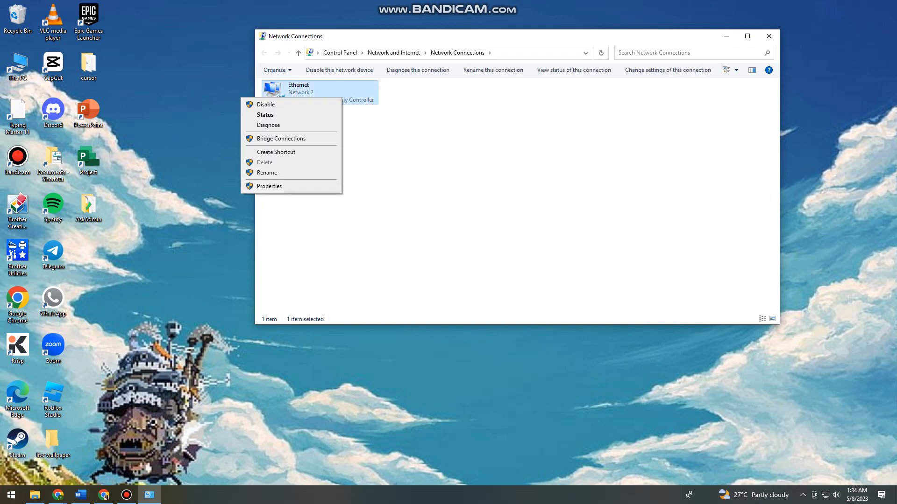
click(265, 115)
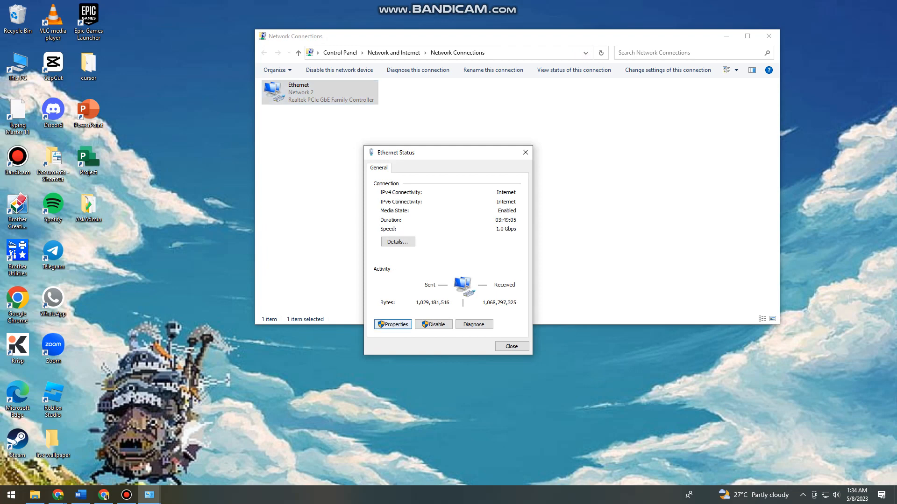
From Ethernet Status open Properties, select Internet Protocol Version 4 and open its settings
click(393, 325)
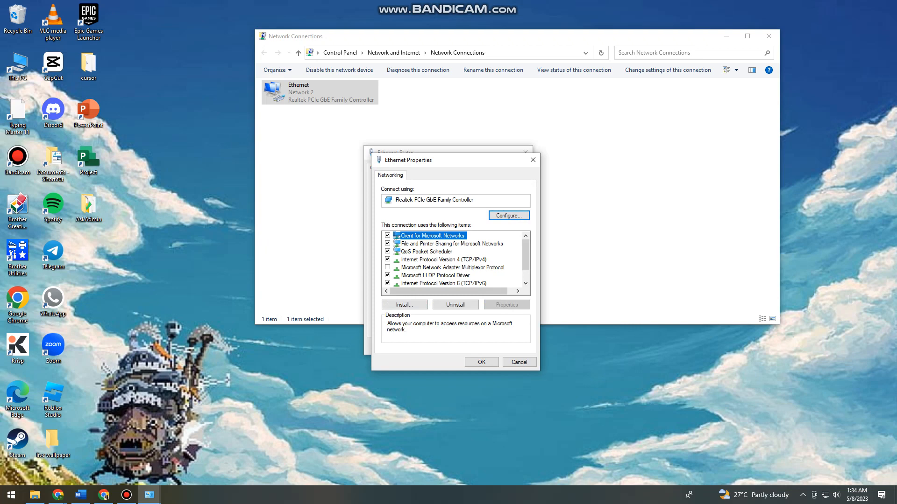
scroll(452, 259, down, 2)
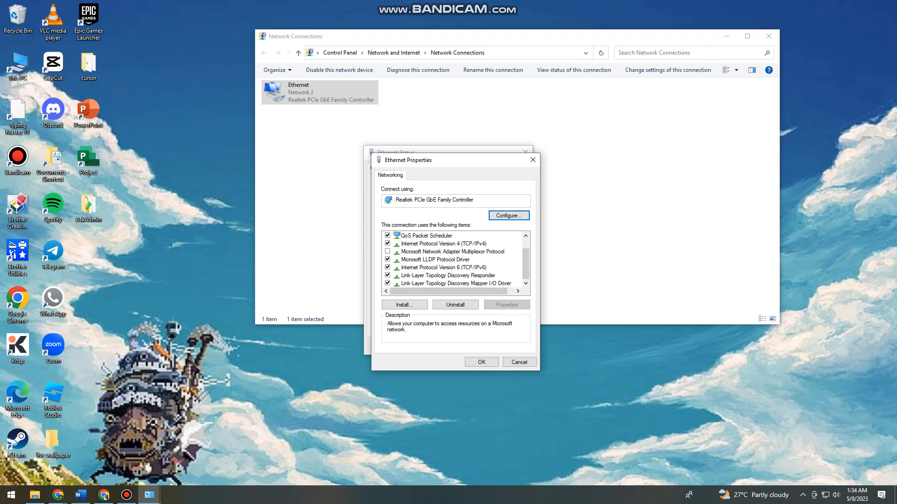
scroll(452, 259, up, 2)
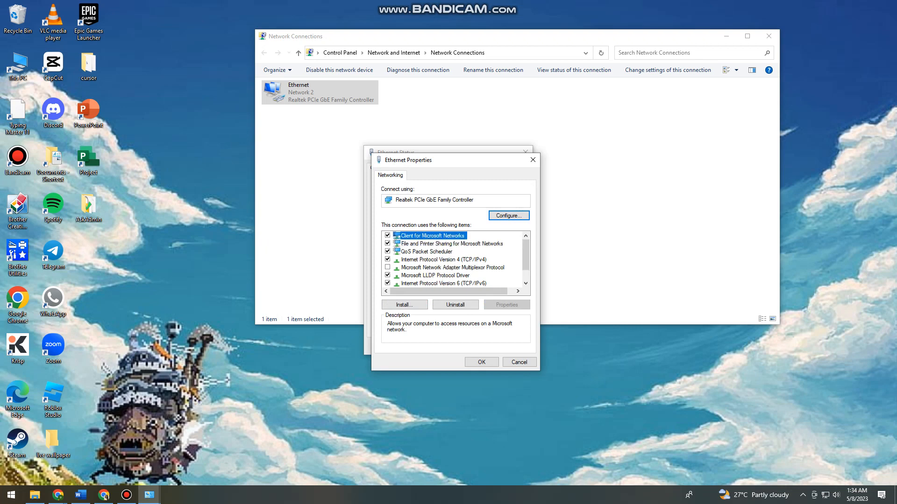
click(441, 259)
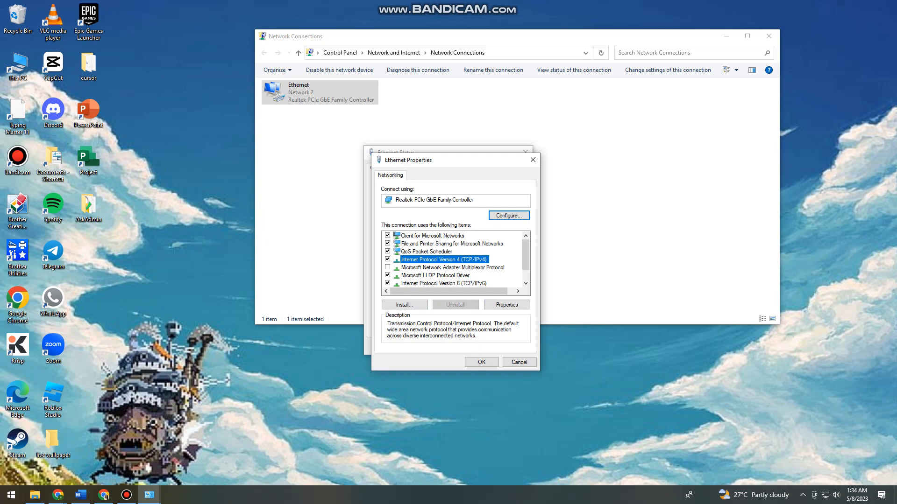
click(507, 305)
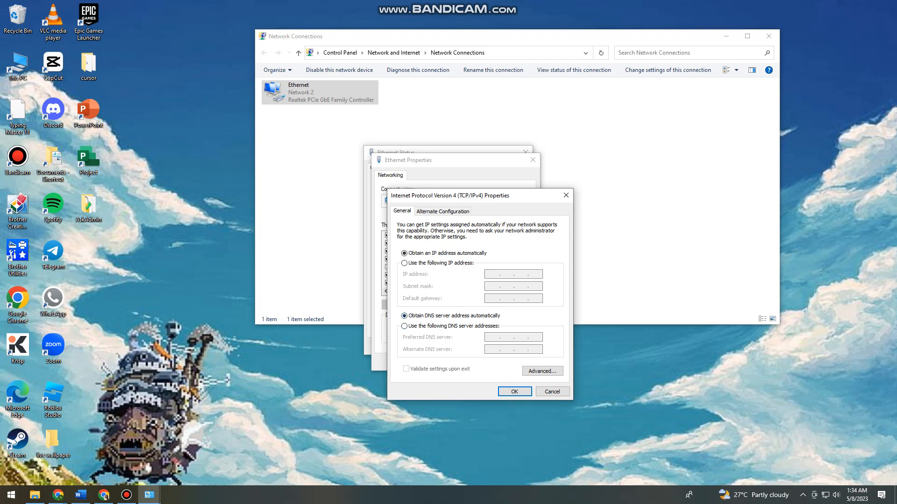
Switch to manual DNS and enter 1.1.1.1 preferred and 1.0.0.1 alternate for Ethernet IPv4
click(404, 326)
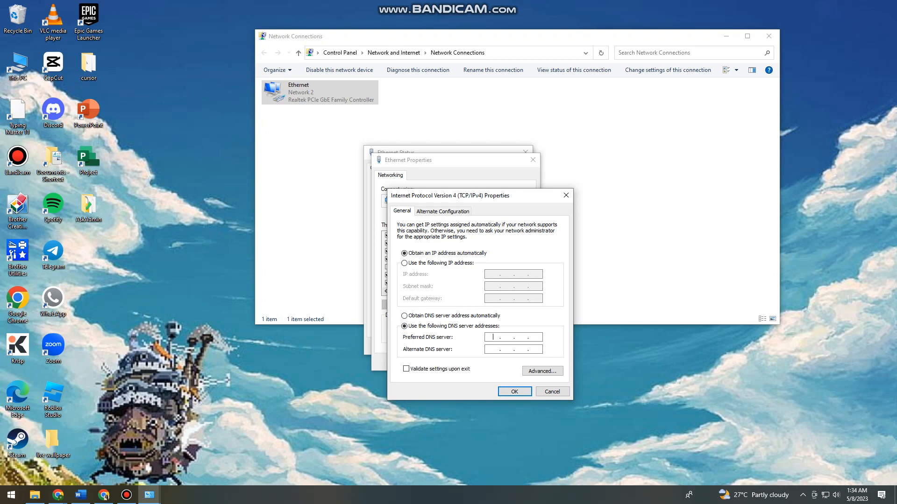
text(1)
text(0)
text(0.1)
drag(463, 195, 632, 117)
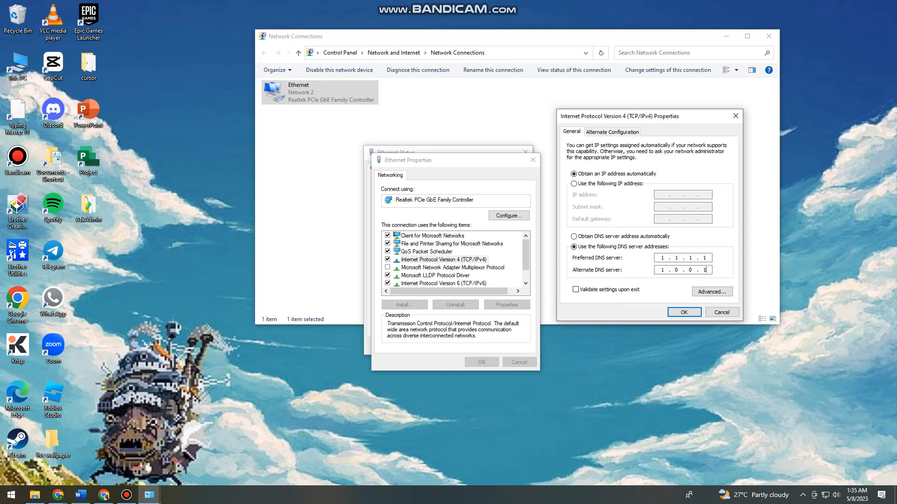
drag(718, 117, 626, 146)
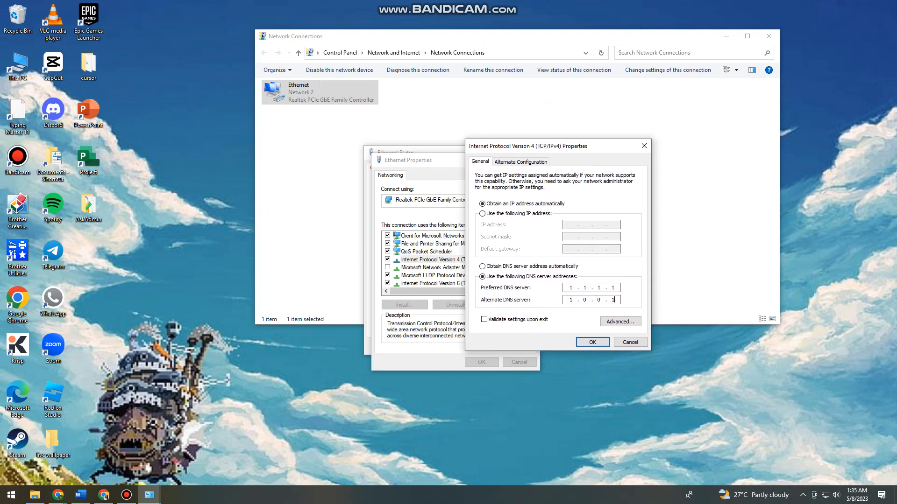